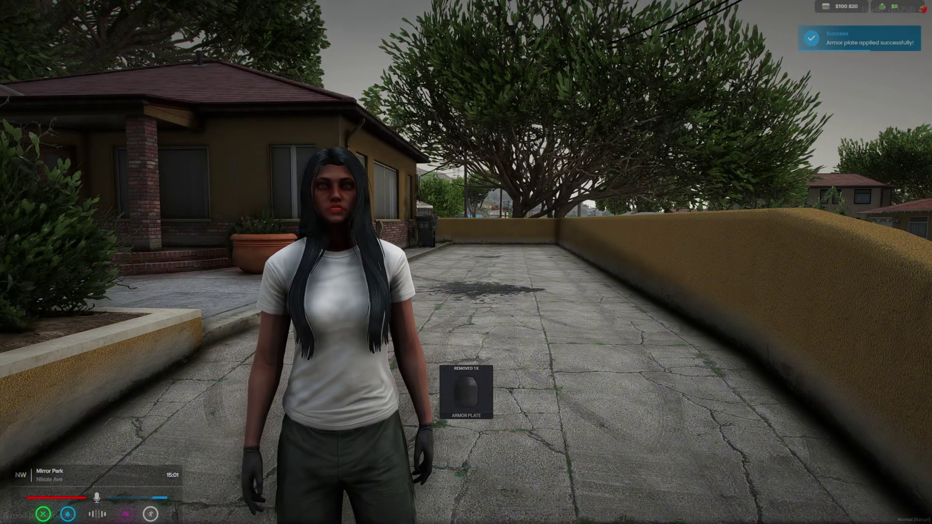
Apply two armor plates to the character, one after the other, from the inventory
{"action": "key", "text": "Tab"}
{"action": "left_click", "coordinate": [223, 220]}
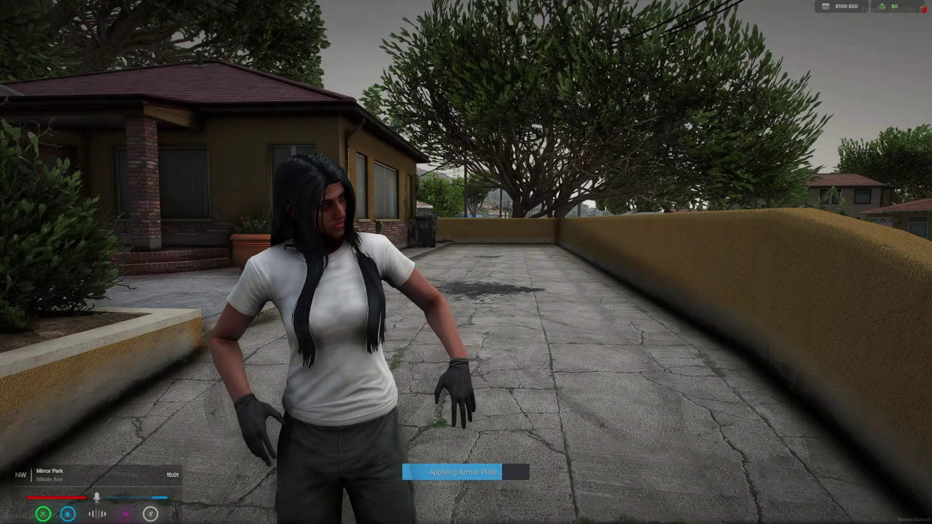
{"action": "key", "text": "Tab"}
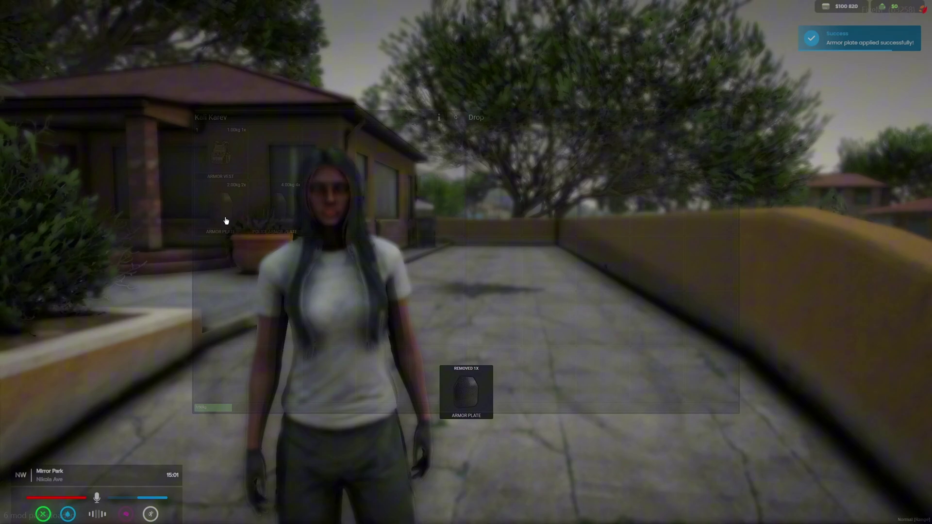
{"action": "left_click", "coordinate": [226, 221]}
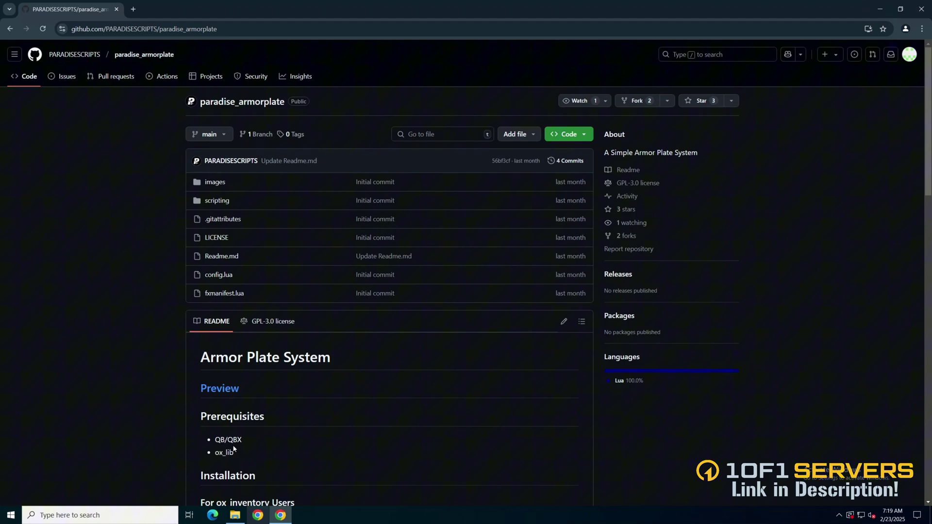
Download the paradise_armorplate repository as a ZIP and open the downloaded archive
{"action": "left_click", "coordinate": [566, 137]}
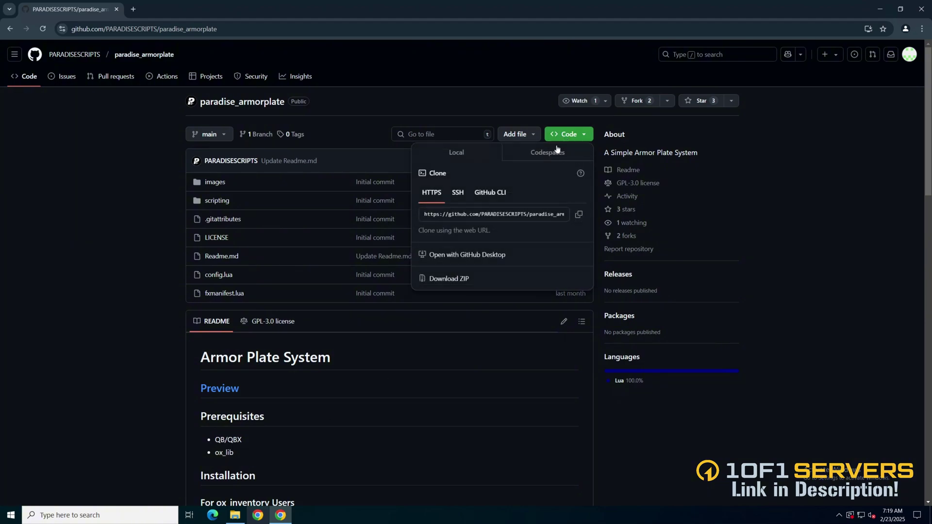
{"action": "left_click", "coordinate": [452, 278]}
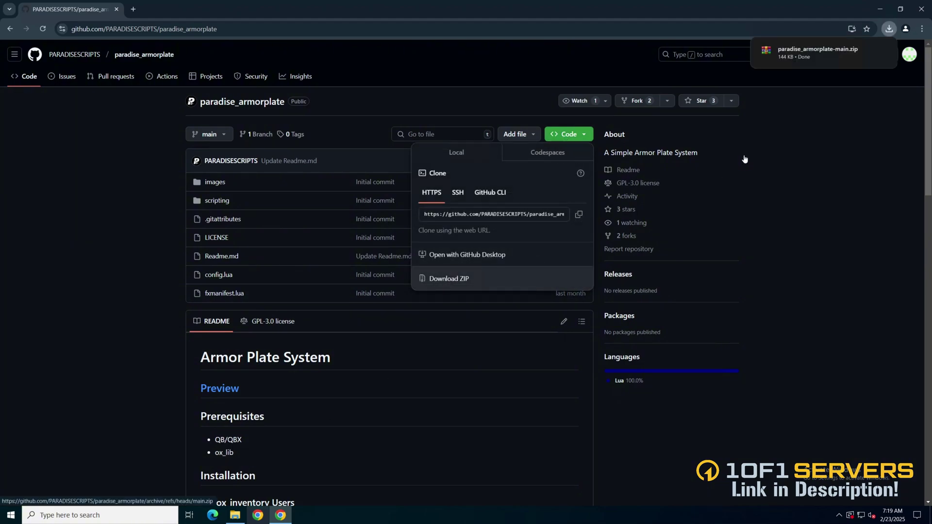
{"action": "left_click", "coordinate": [818, 52]}
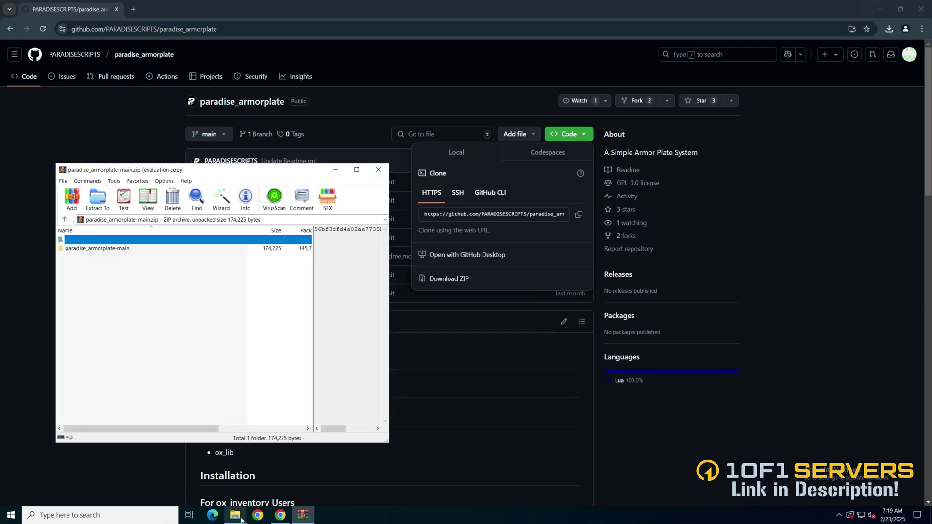
Extract the paradise_armorplate-main folder from the archive into the server's resources folder and rename it paradise_armorplate
{"action": "left_click", "coordinate": [242, 520]}
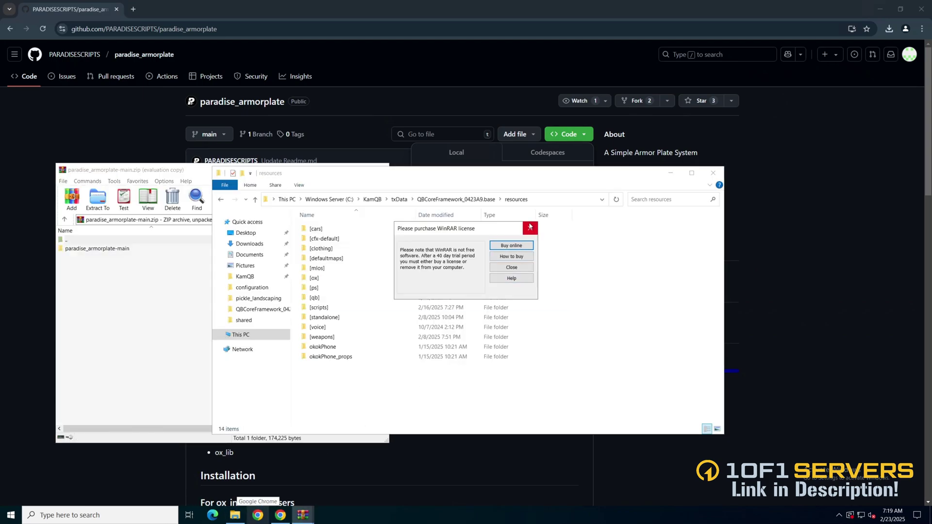
{"action": "left_click", "coordinate": [529, 227]}
{"action": "left_click_drag", "start_coordinate": [67, 252], "coordinate": [490, 396]}
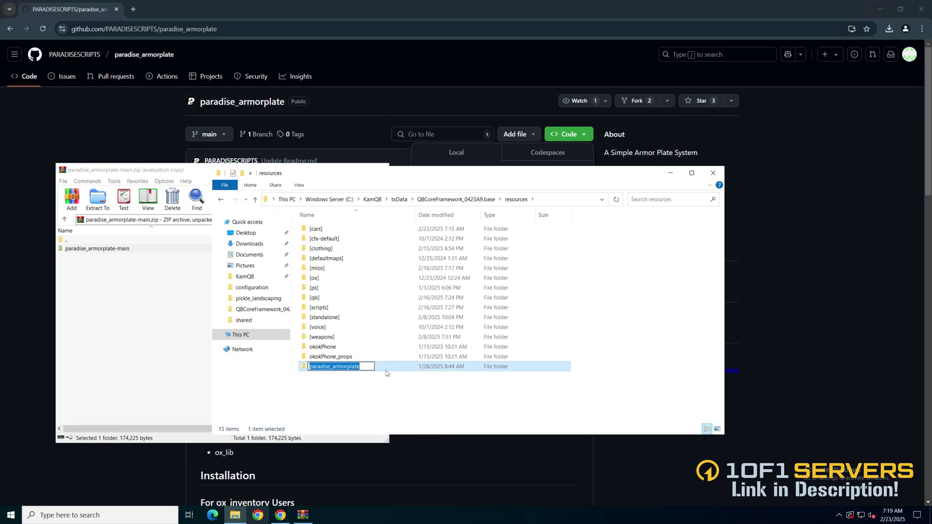
Add the line "ensure paradise_armorplate" below "ensure [cars]" in the server's server.cfg and save the file
{"action": "left_click", "coordinate": [457, 199]}
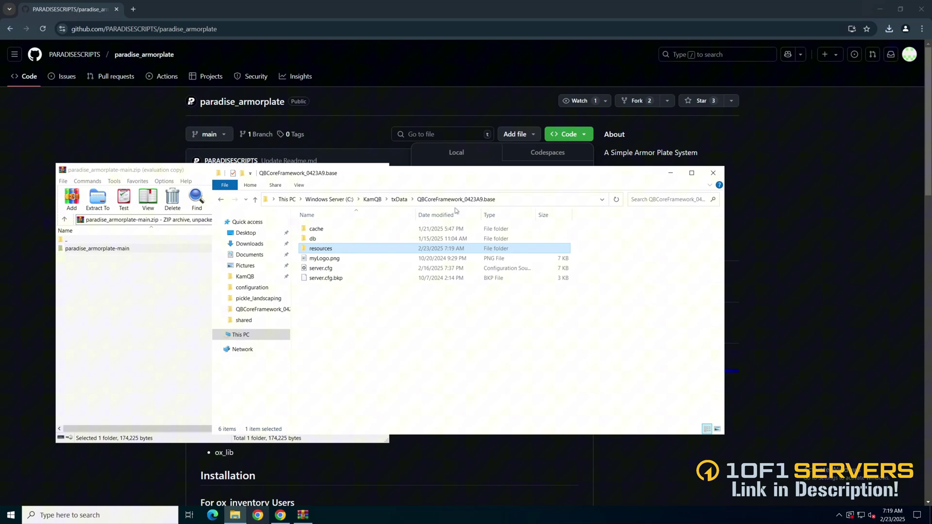
{"action": "double_click", "coordinate": [321, 268]}
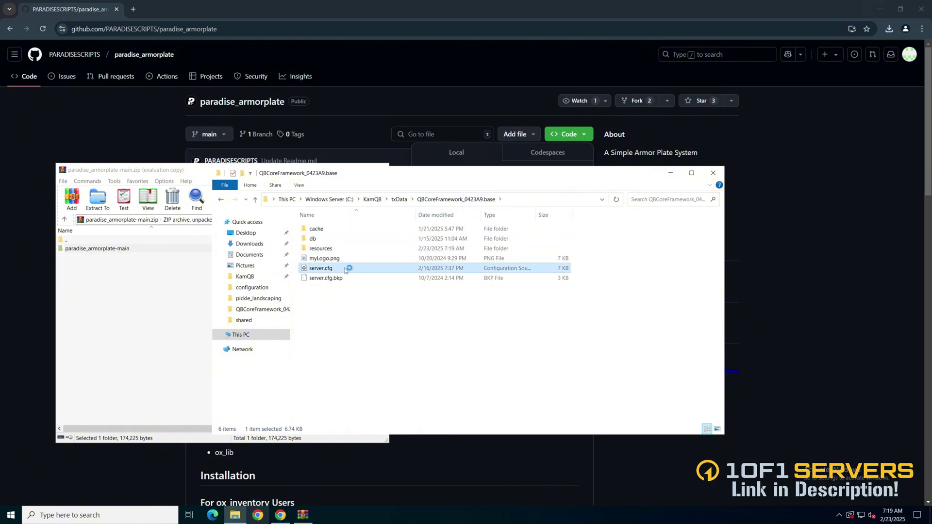
{"action": "type", "text": "ensure paradise_armorplate"}
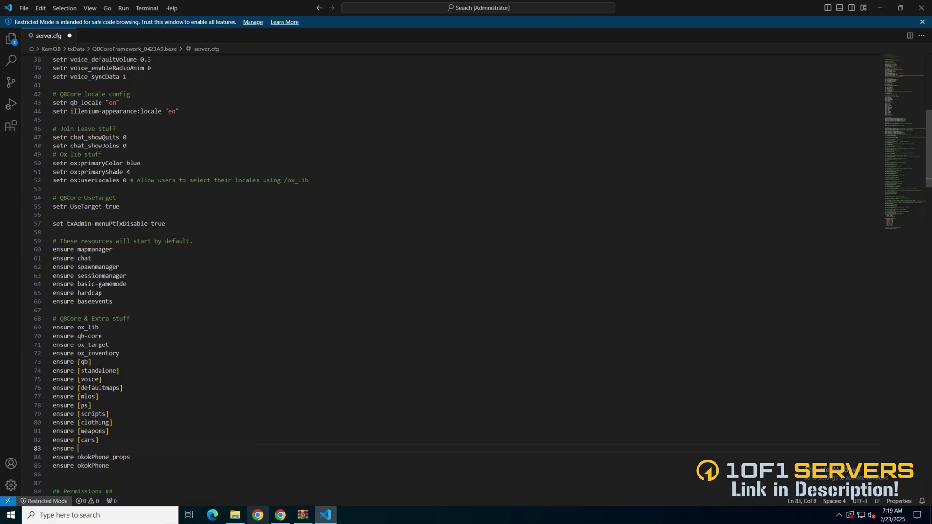
{"action": "left_click", "coordinate": [23, 9]}
{"action": "left_click", "coordinate": [44, 166]}
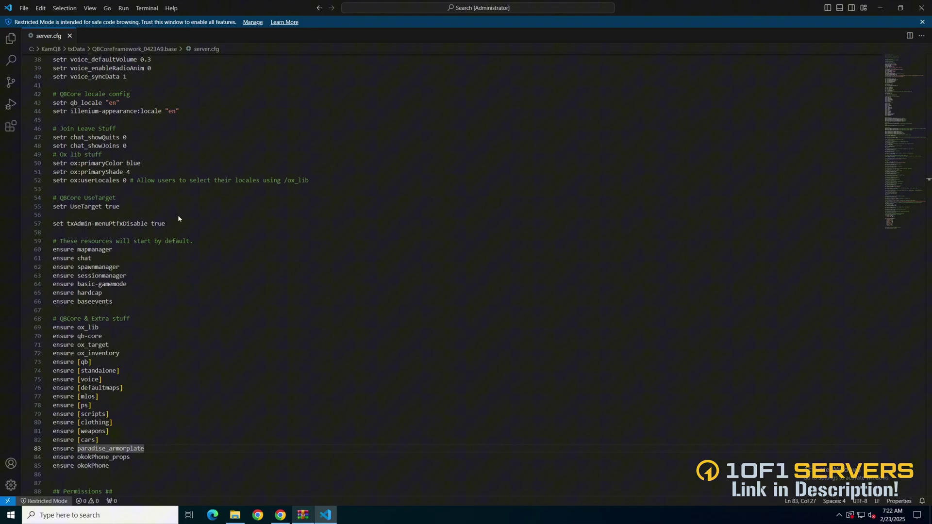
Copy the armor item definitions for ox_inventory users from the GitHub README in the browser
{"action": "left_click", "coordinate": [280, 510]}
{"action": "scroll", "coordinate": [146, 385], "scroll_direction": "down", "scroll_amount": 5}
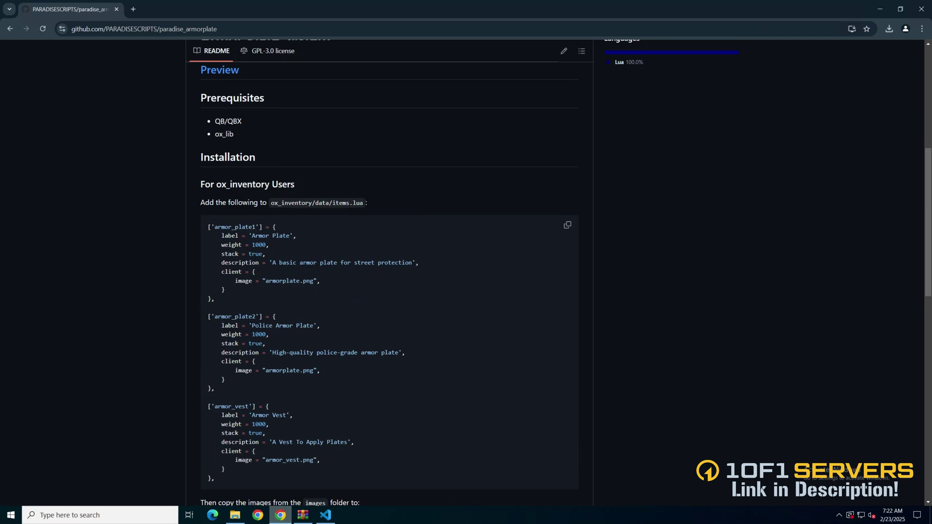
{"action": "scroll", "coordinate": [388, 283], "scroll_direction": "down", "scroll_amount": 4}
{"action": "scroll", "coordinate": [264, 266], "scroll_direction": "down", "scroll_amount": 2}
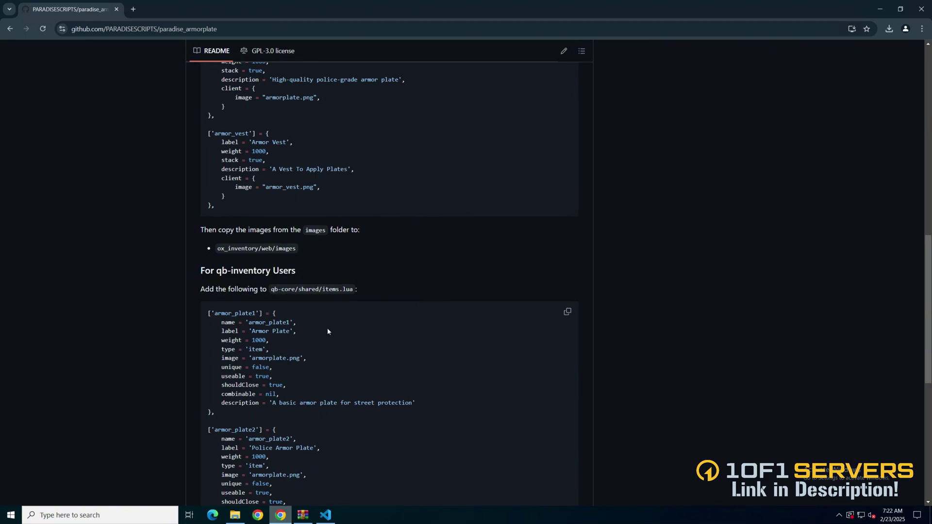
{"action": "scroll", "coordinate": [328, 331], "scroll_direction": "up", "scroll_amount": 5}
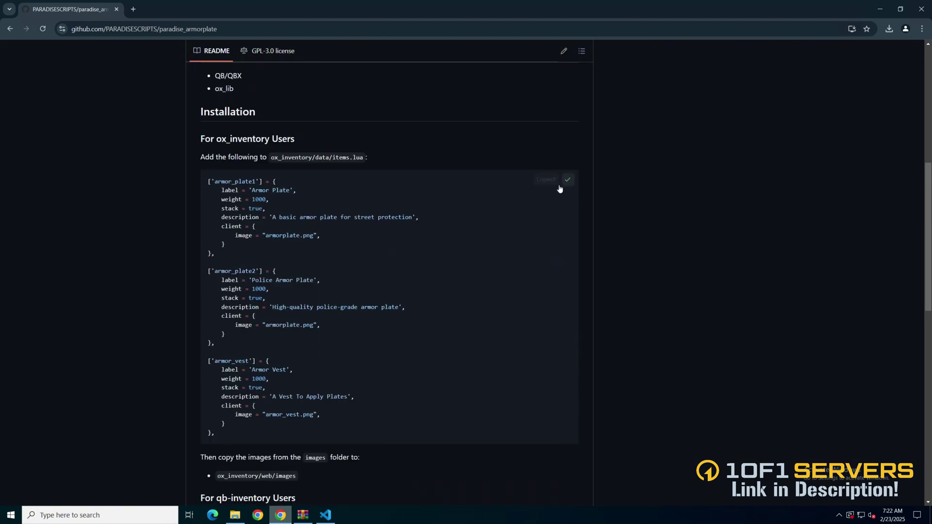
Open items.lua from the data folder of ox_inventory, inside the [ox] resources folder
{"action": "left_click", "coordinate": [236, 515]}
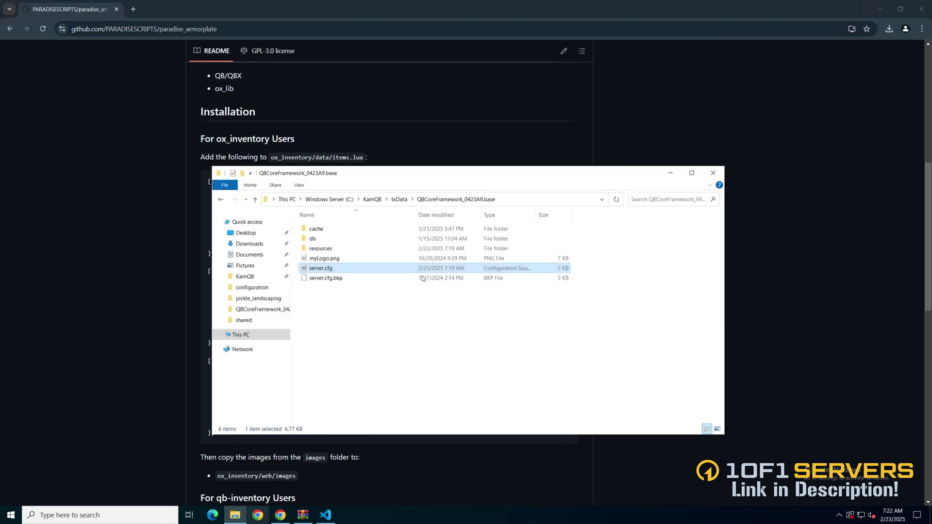
{"action": "double_click", "coordinate": [354, 249]}
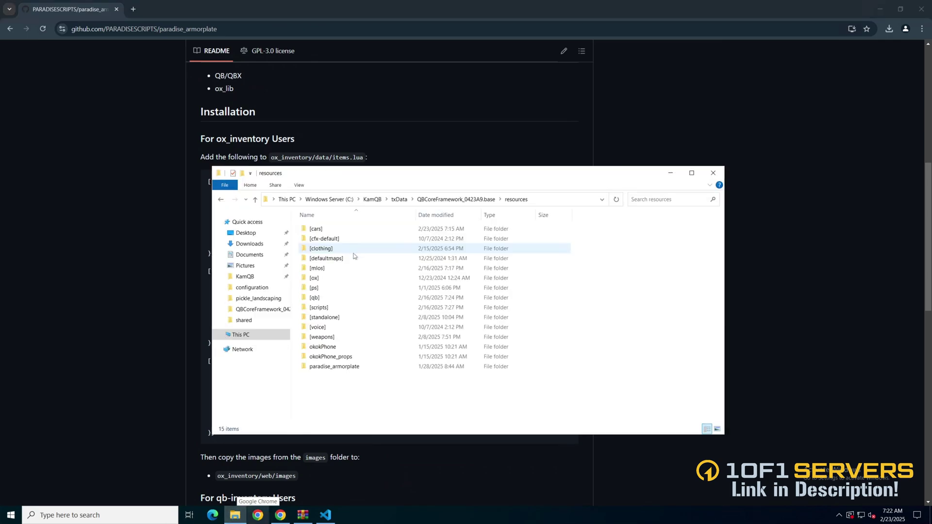
{"action": "double_click", "coordinate": [335, 278]}
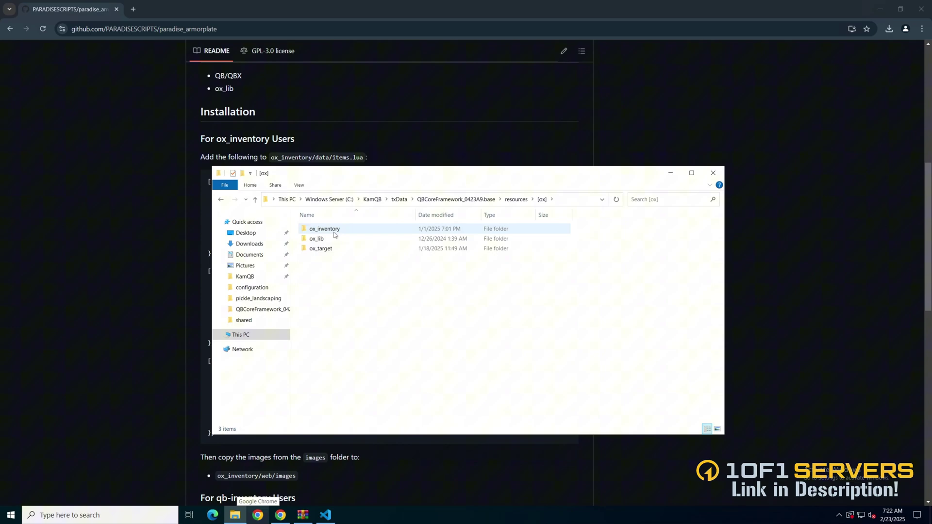
{"action": "double_click", "coordinate": [334, 235]}
{"action": "left_click", "coordinate": [333, 229]}
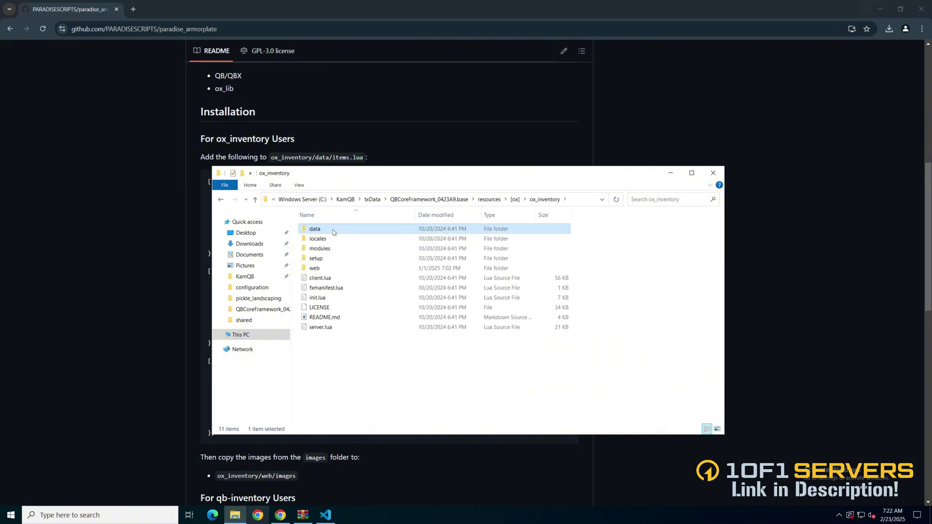
{"action": "double_click", "coordinate": [333, 229]}
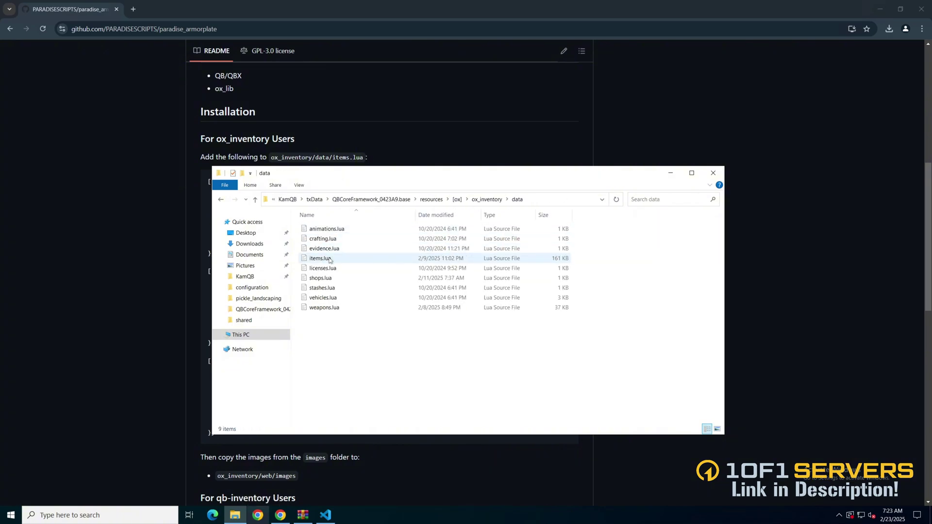
{"action": "double_click", "coordinate": [330, 259]}
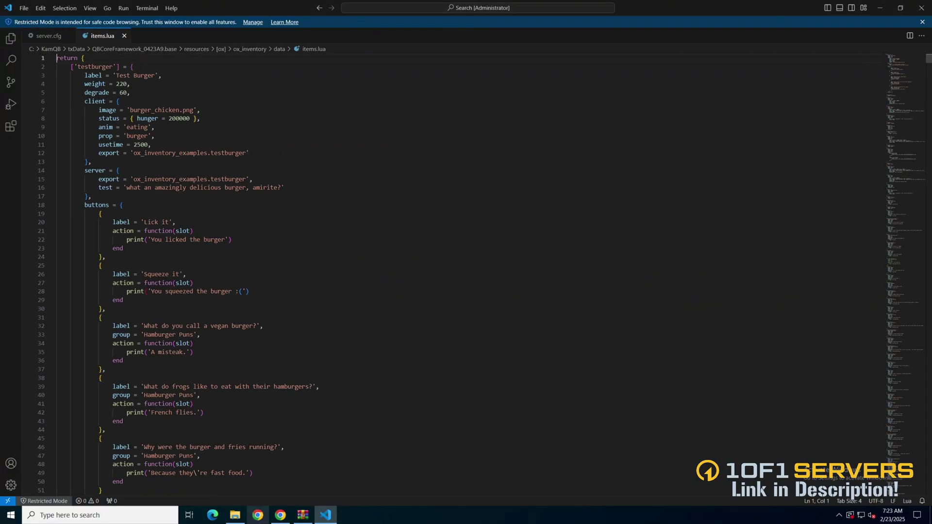
Paste the armor_plate1, armor_plate2 and armor_vest items after the garden_pitcher entry at the end of items.lua and save it
{"action": "scroll", "coordinate": [466, 272], "scroll_direction": "down", "scroll_amount": 20}
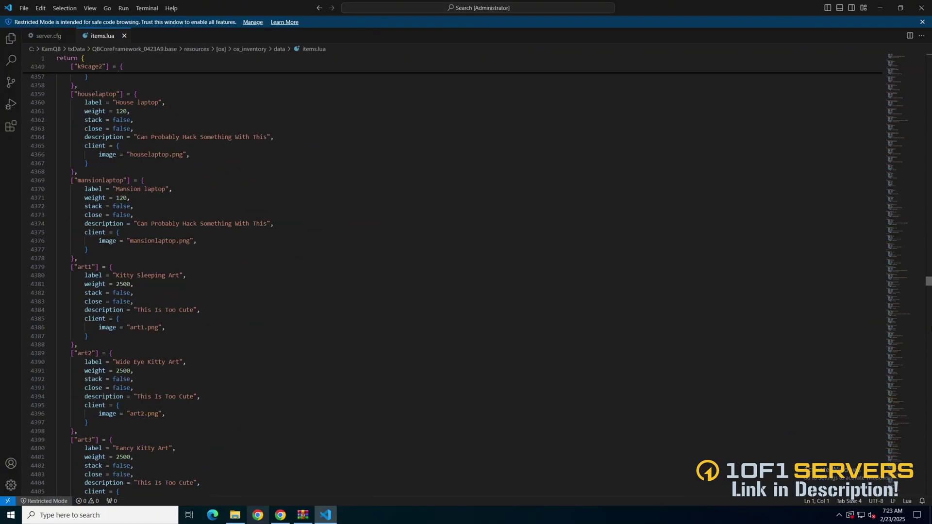
{"action": "scroll", "coordinate": [466, 272], "scroll_direction": "down", "scroll_amount": 20}
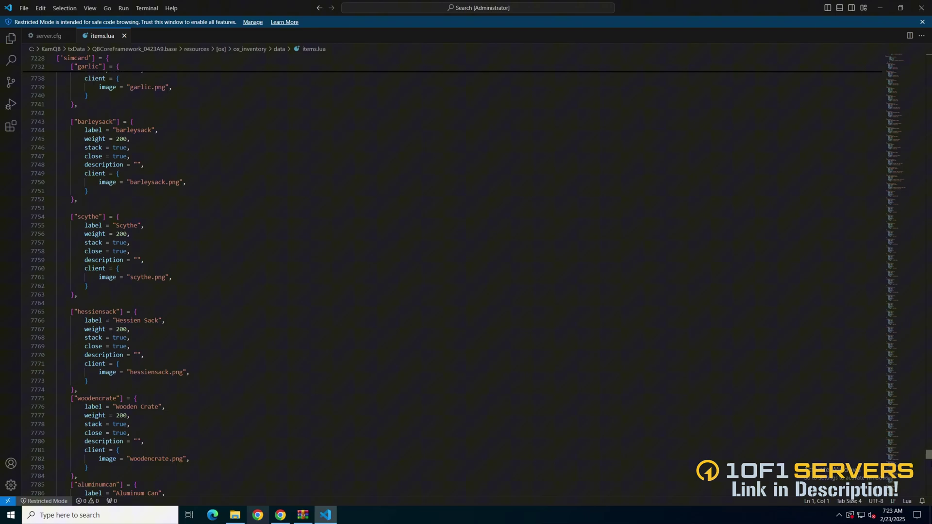
{"action": "scroll", "coordinate": [466, 271], "scroll_direction": "down", "scroll_amount": 20}
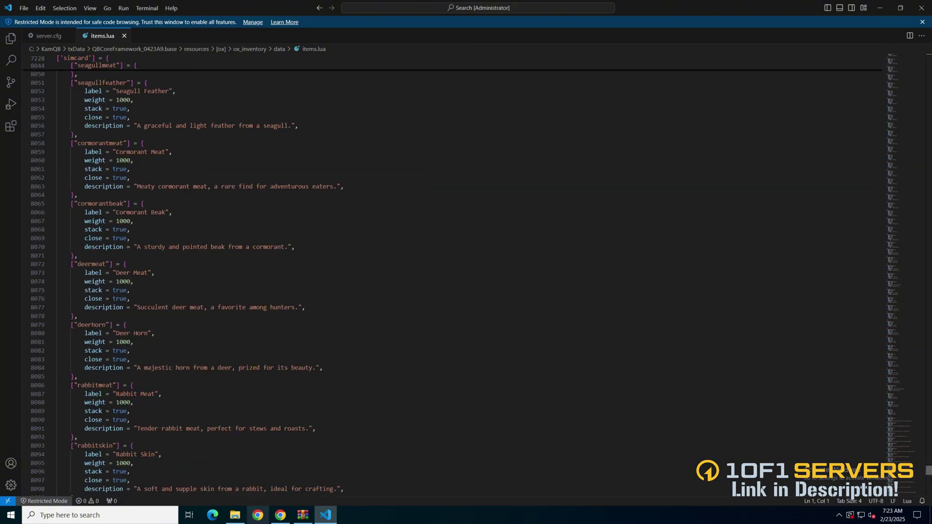
{"action": "scroll", "coordinate": [930, 491], "scroll_direction": "down", "scroll_amount": 15}
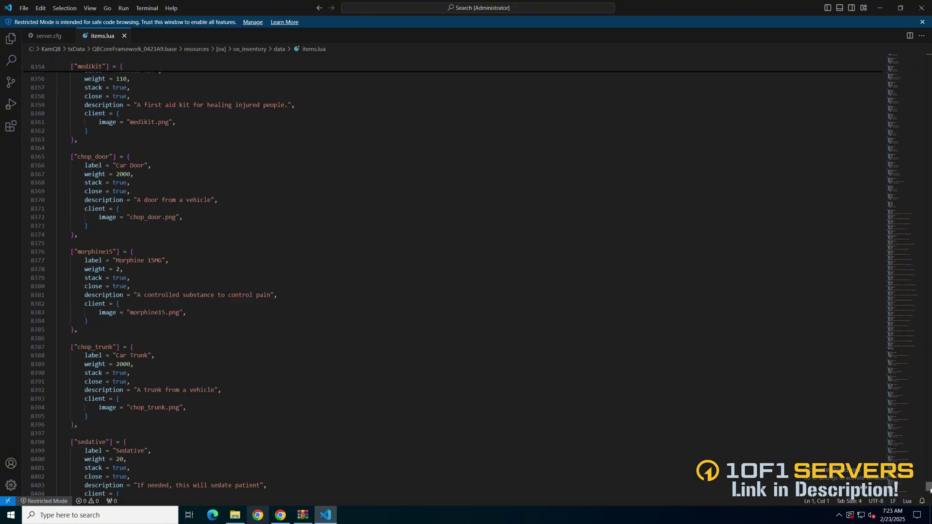
{"action": "scroll", "coordinate": [929, 490], "scroll_direction": "down", "scroll_amount": 5}
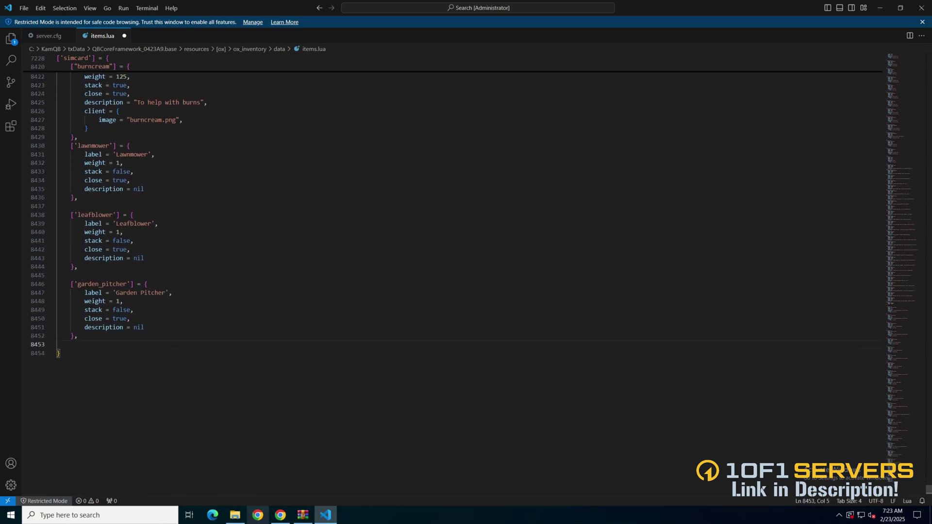
{"action": "type", "text": "['armor_plate1'] = {         label = 'Armor Plate',         weight = 1000,         stack = true,         description = 'A basic armor plate for street protection',         client = {             image = \"armorplate.png\",         }     },      ['armor_plate2'] = {         label = 'Police Armor Plate',         weight = 1000,         stack = true,         description = 'High-quality police-grade armor plate',         client = {             image = \"armorplate.png\",         }     },      ['armor_vest'] = {         label = 'Armor Vest',         weight = 1000,         stack = true,         description = 'A Vest To Apply Plates',         client = {             image = \"armor_vest.png\",         }     },"}
{"action": "left_click", "coordinate": [23, 8]}
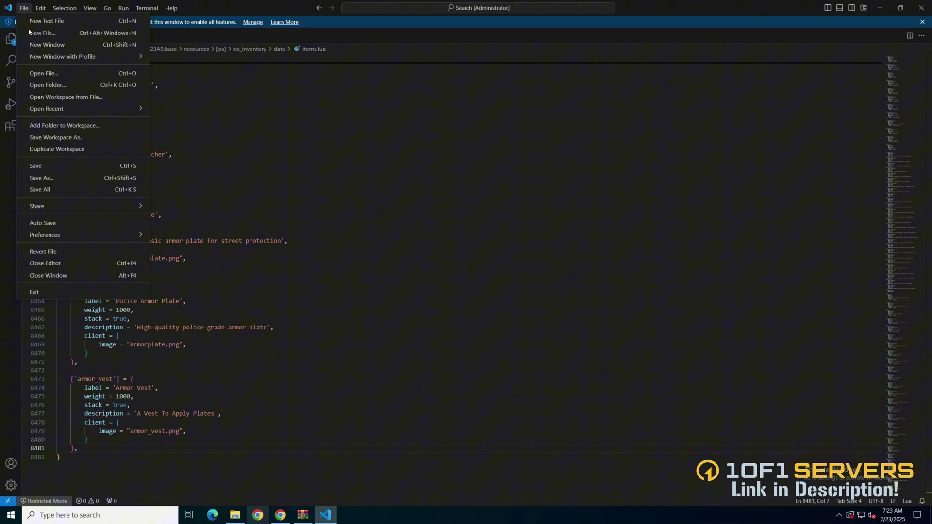
{"action": "left_click", "coordinate": [43, 168]}
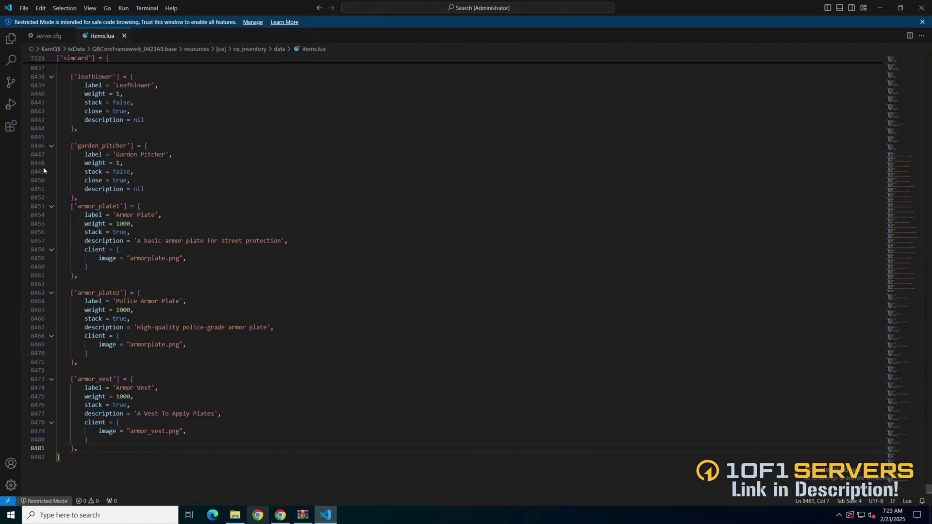
Copy armor_vest.png and armorplate.png from the images folder of the paradise_armorplate resource
{"action": "left_click", "coordinate": [228, 516]}
{"action": "left_click", "coordinate": [427, 201]}
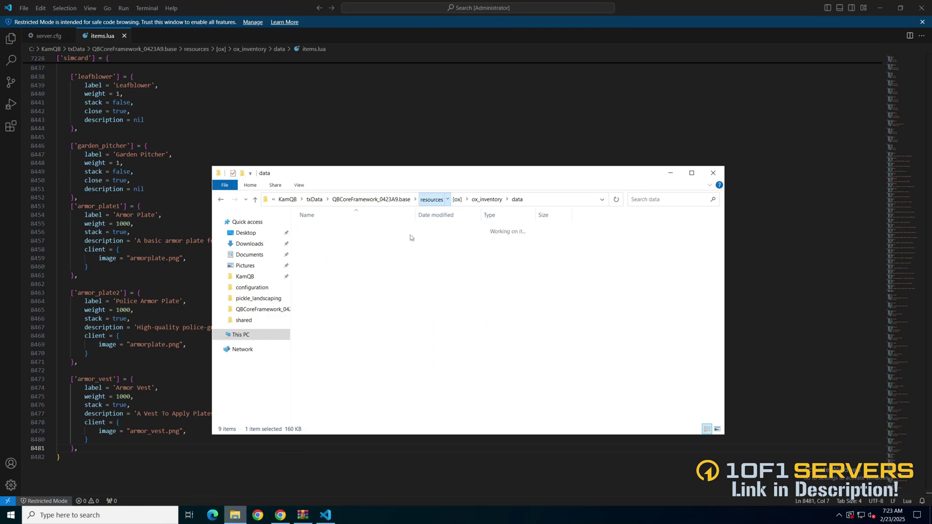
{"action": "double_click", "coordinate": [348, 367]}
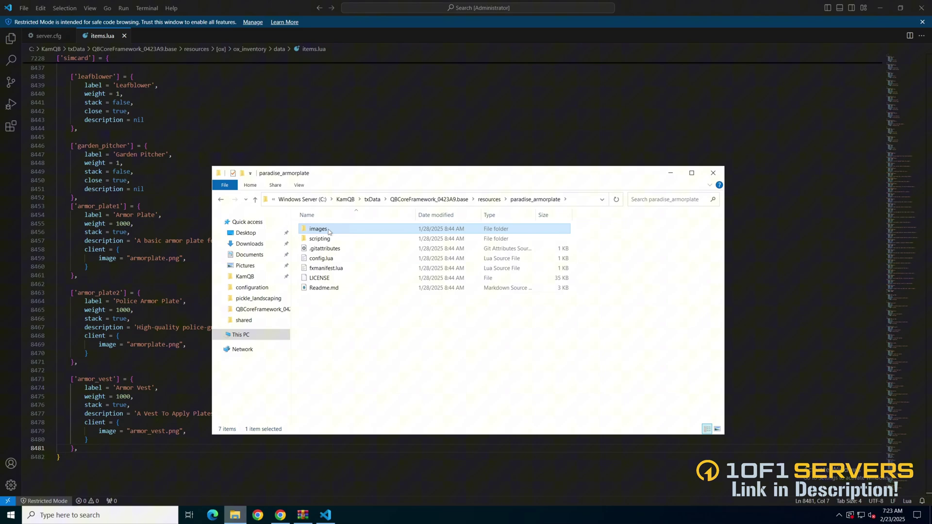
{"action": "double_click", "coordinate": [328, 232]}
{"action": "left_click", "coordinate": [329, 238]}
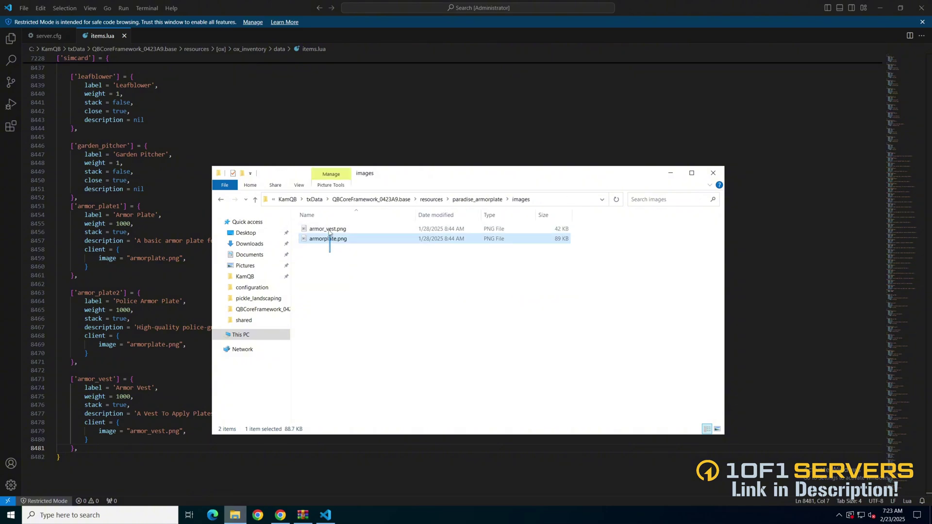
{"action": "left_click", "coordinate": [329, 230], "text": "shift"}
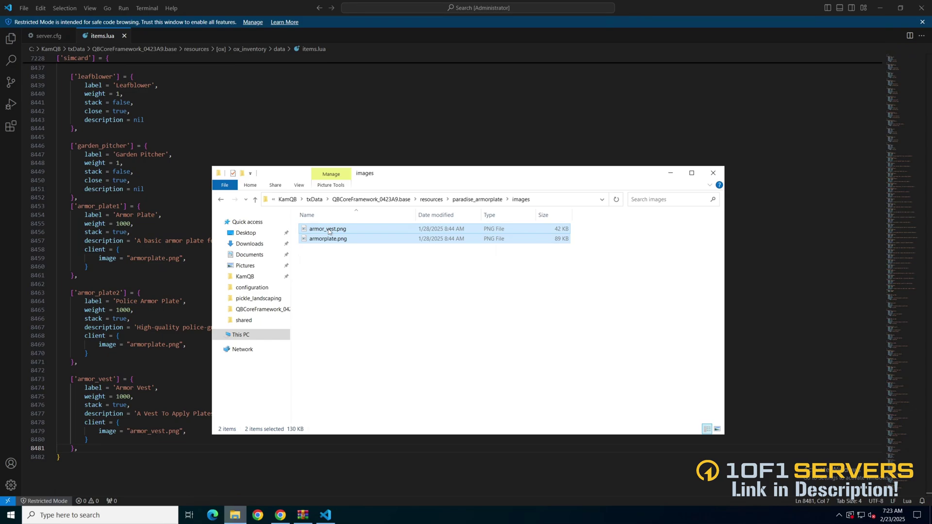
Paste the copied armor_vest.png and armorplate.png into the web images folder of ox_inventory, inside the [ox] resources folder
{"action": "left_click", "coordinate": [423, 201]}
{"action": "left_click", "coordinate": [333, 280]}
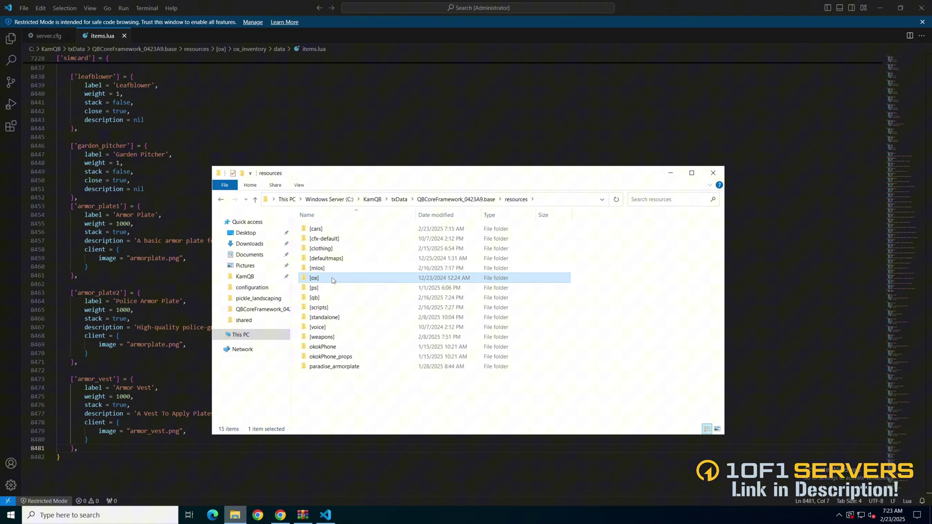
{"action": "double_click", "coordinate": [333, 280]}
{"action": "double_click", "coordinate": [321, 232]}
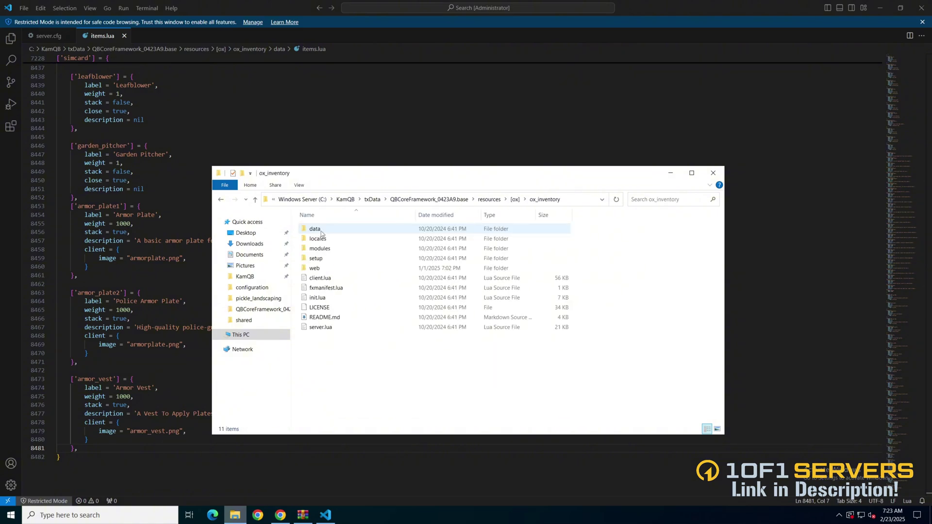
{"action": "double_click", "coordinate": [327, 269]}
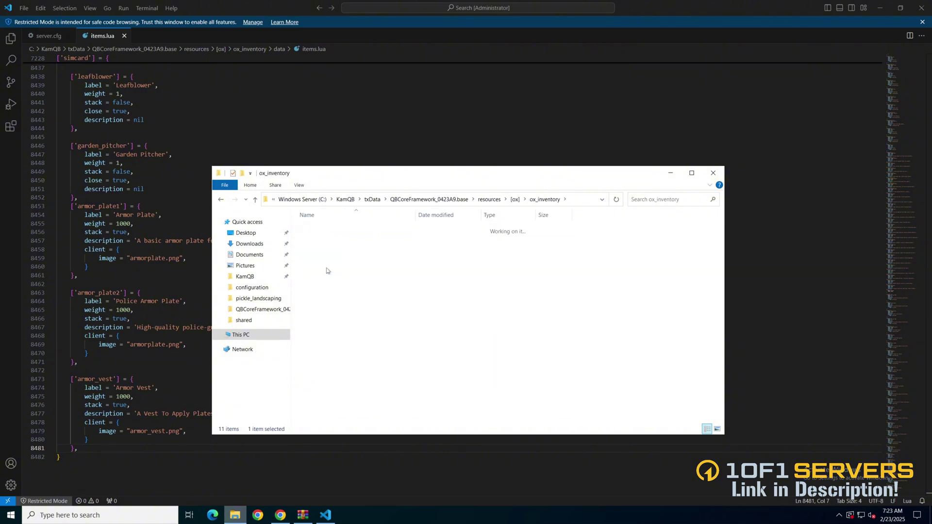
{"action": "double_click", "coordinate": [322, 240]}
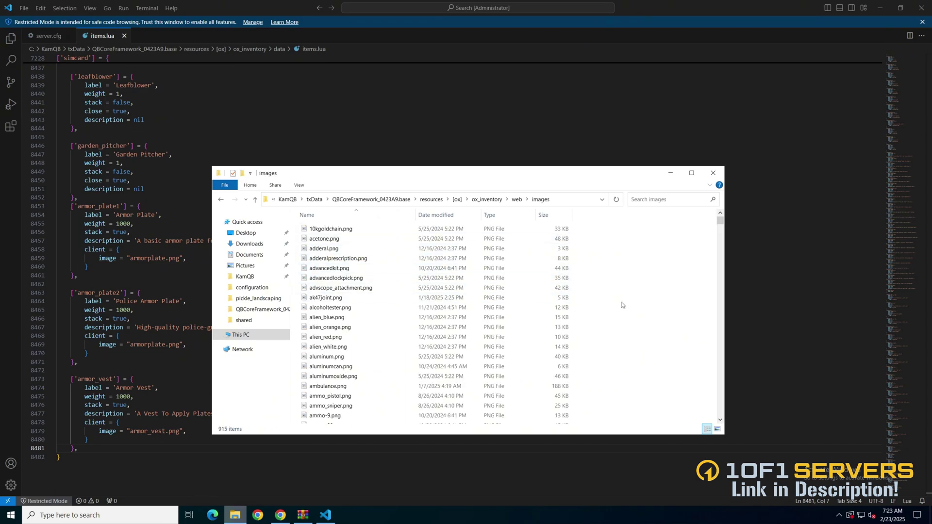
{"action": "type", "text": "armor_vest.png"}
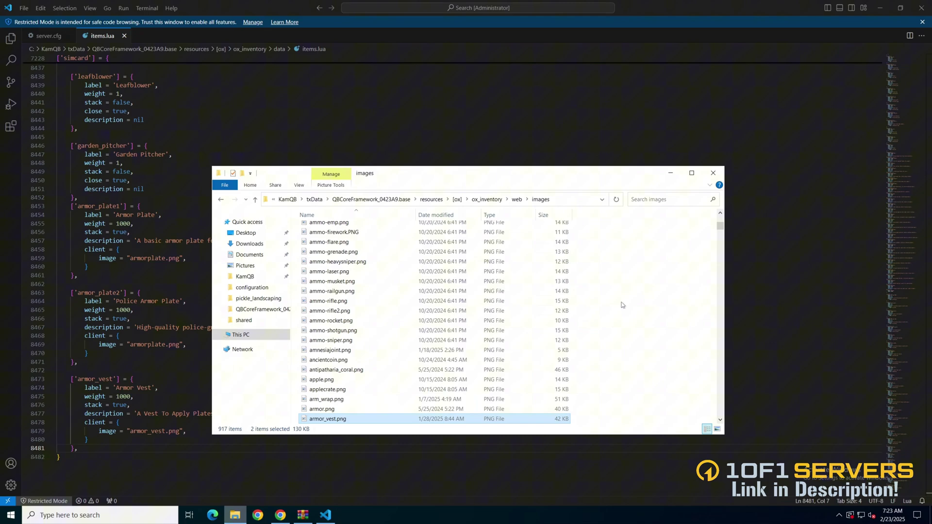
Open config.lua from the paradise_armorplate folder in the server's resources
{"action": "left_click", "coordinate": [431, 199]}
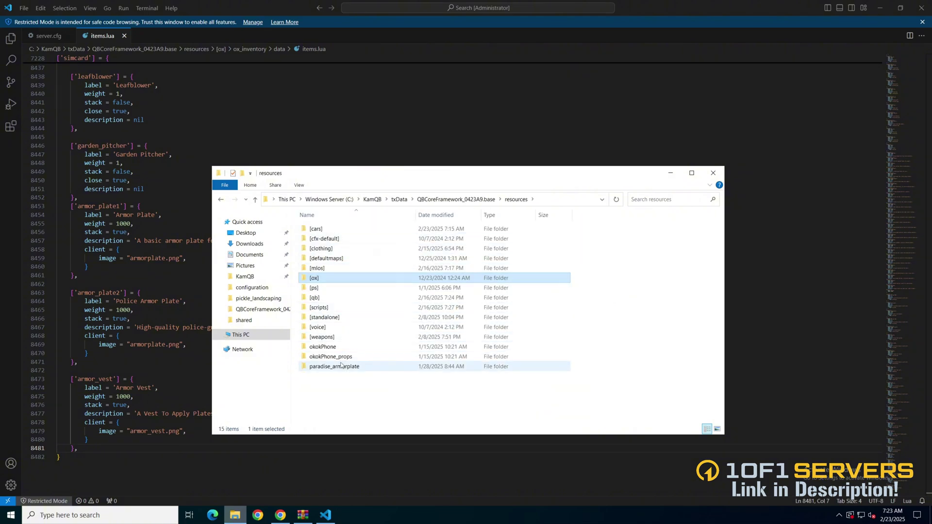
{"action": "double_click", "coordinate": [341, 366]}
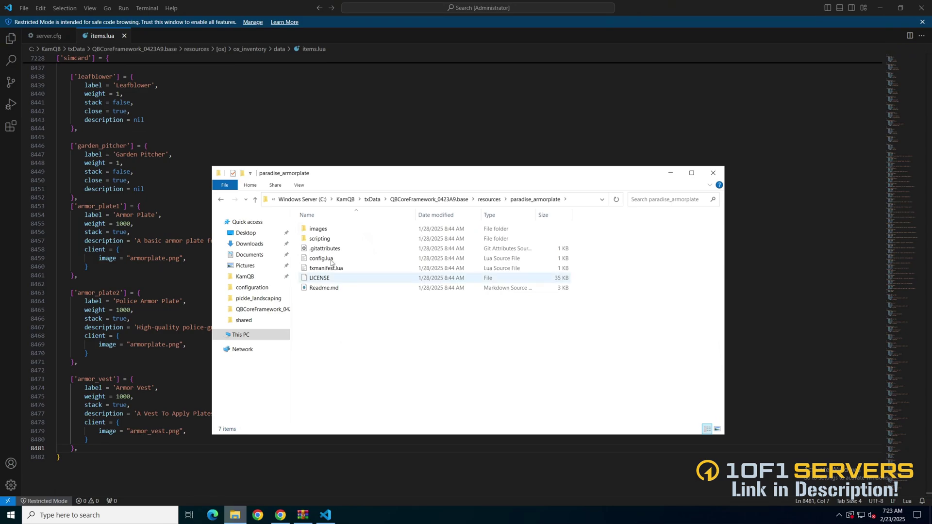
{"action": "left_click", "coordinate": [323, 259]}
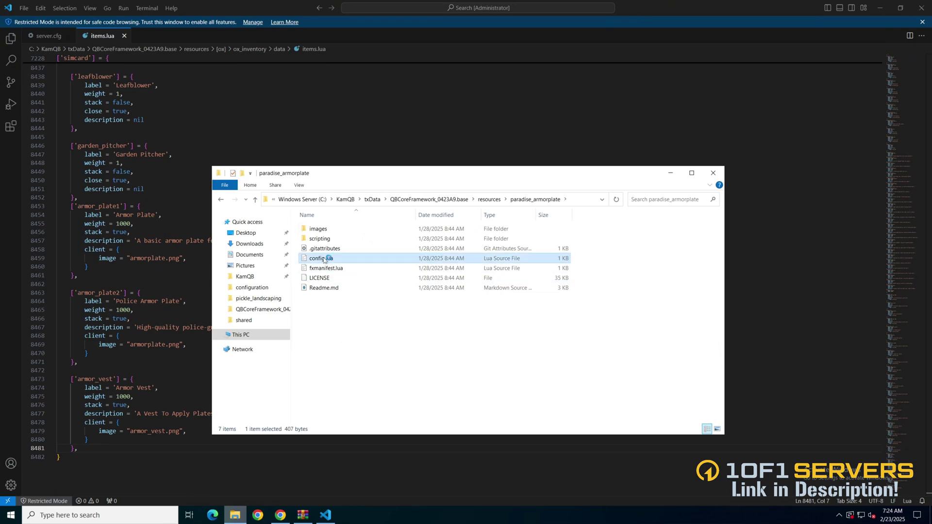
{"action": "double_click", "coordinate": [324, 260]}
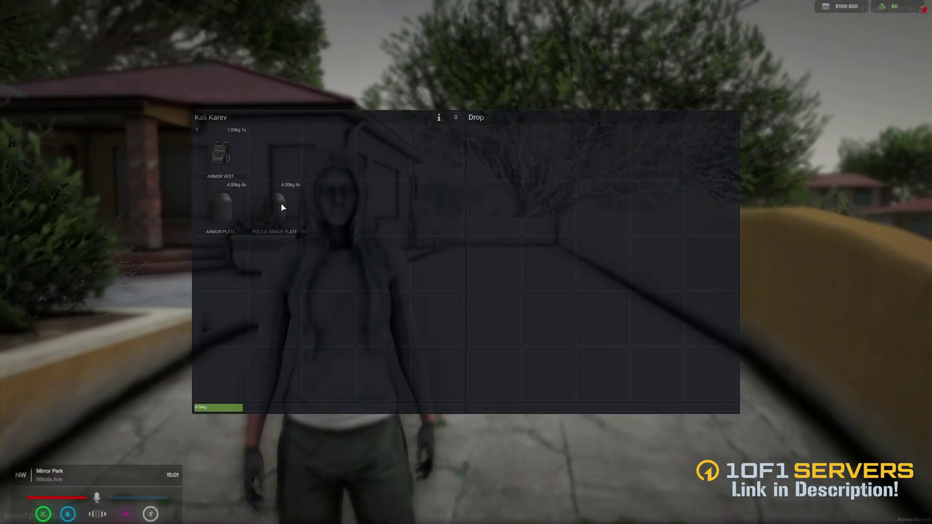
In the FiveM game, try to use a Police Armor Plate from the inventory and use one regular Armor Plate
{"action": "left_click", "coordinate": [299, 212]}
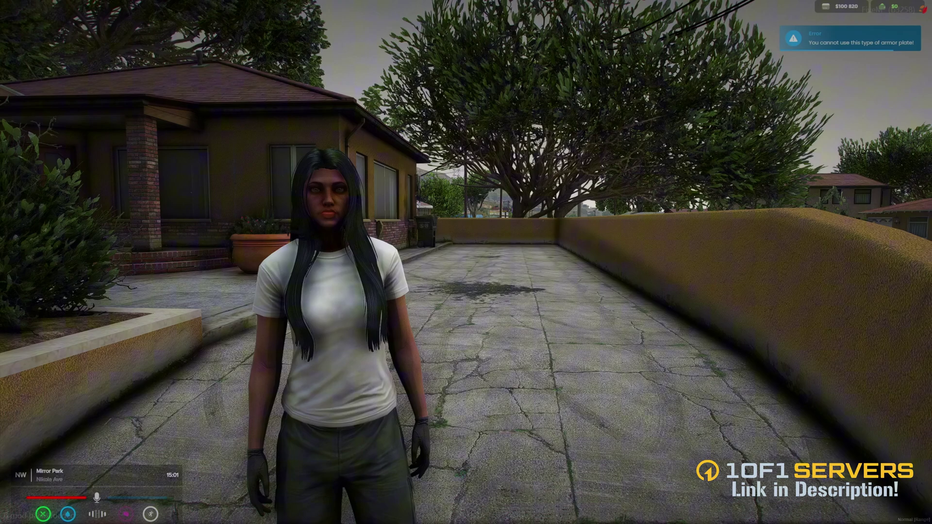
{"action": "key", "text": "Tab"}
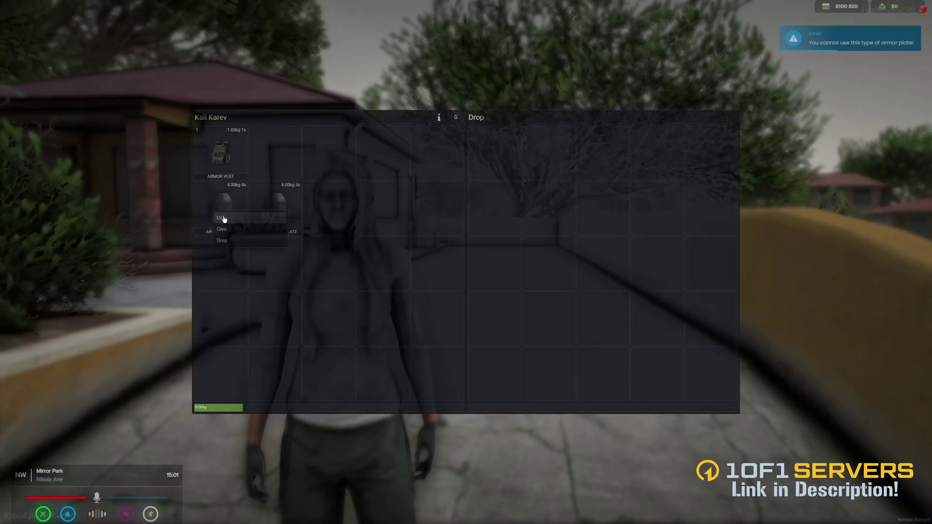
{"action": "double_click", "coordinate": [219, 214]}
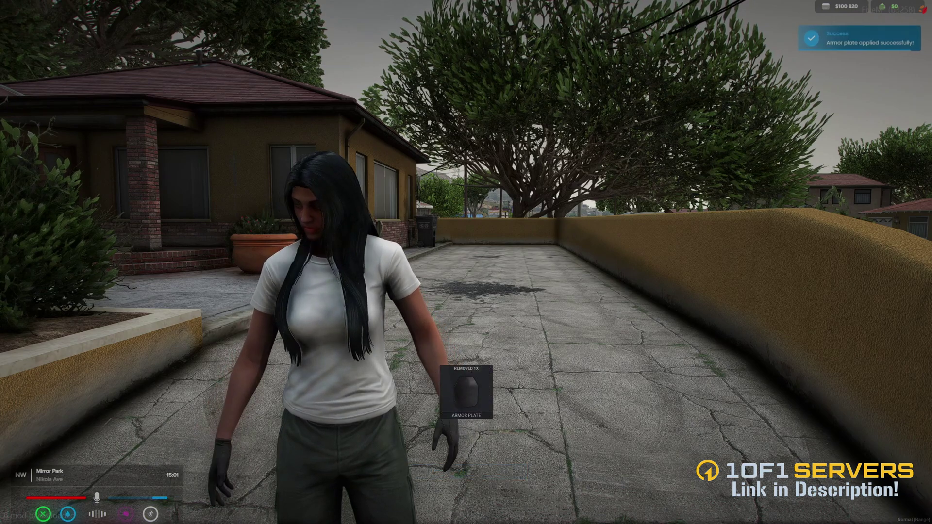
Use the regular Armor Plate from the inventory three more times, one after another
{"action": "key", "text": "F2"}
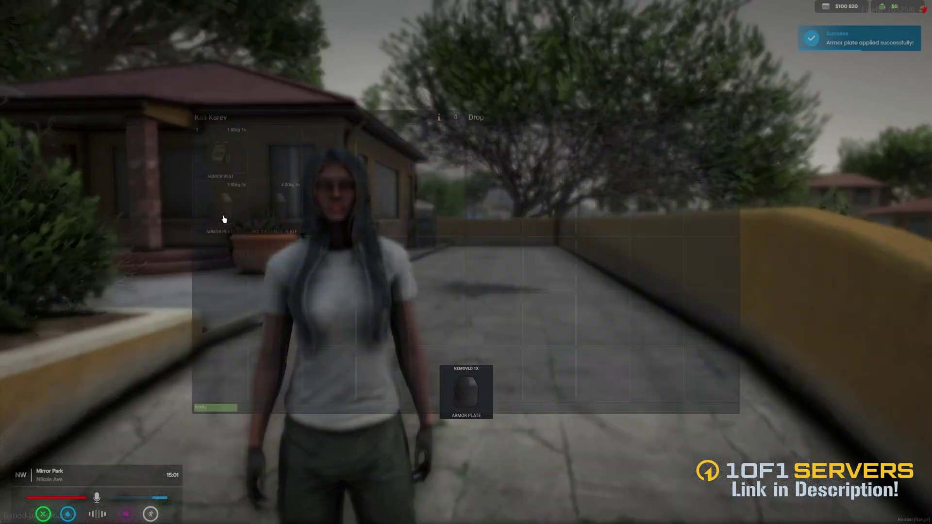
{"action": "double_click", "coordinate": [218, 211]}
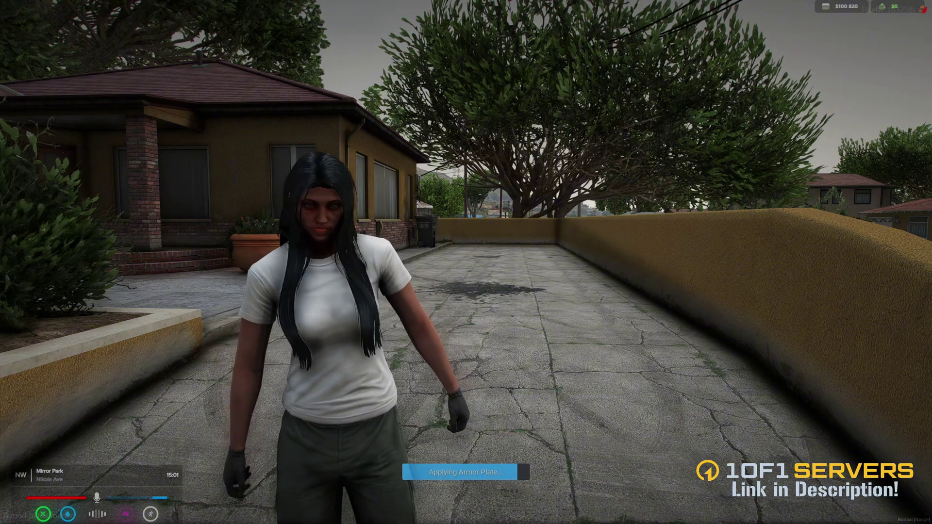
{"action": "key", "text": "Tab"}
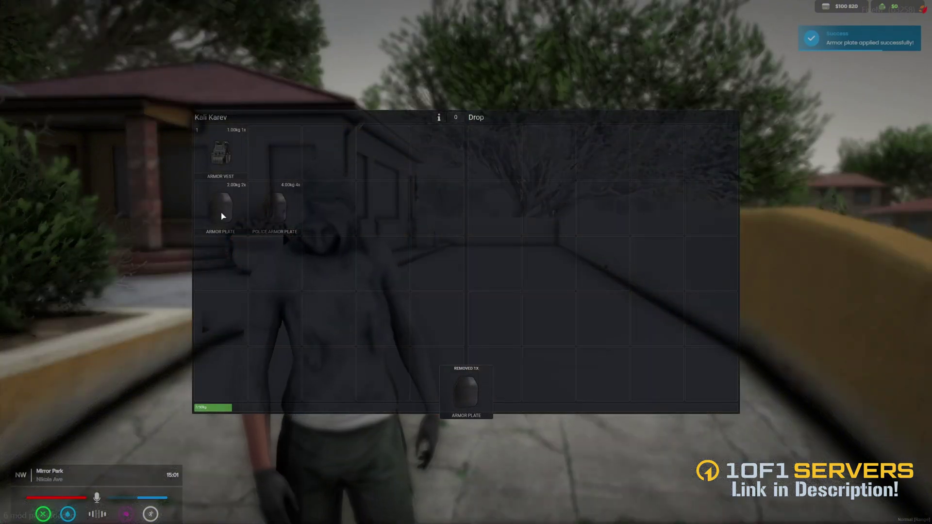
{"action": "left_click", "coordinate": [229, 220]}
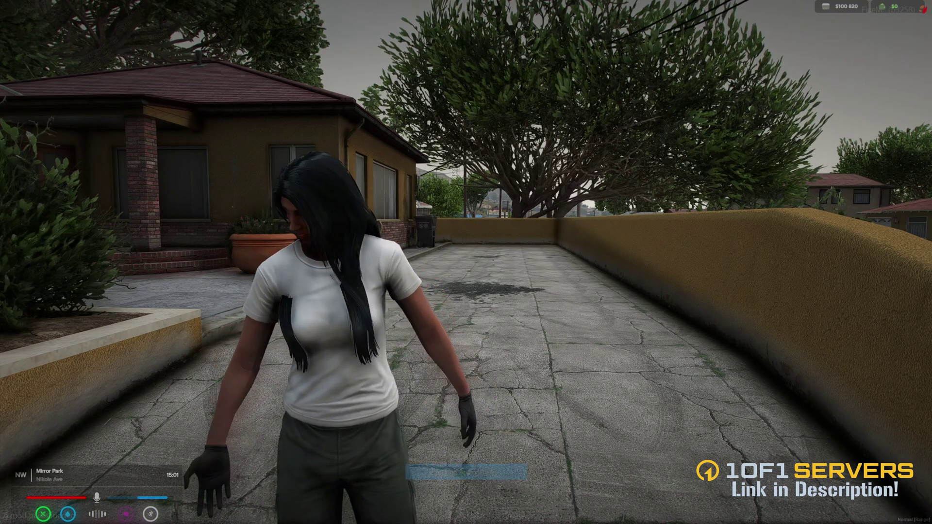
{"action": "key", "text": "Tab"}
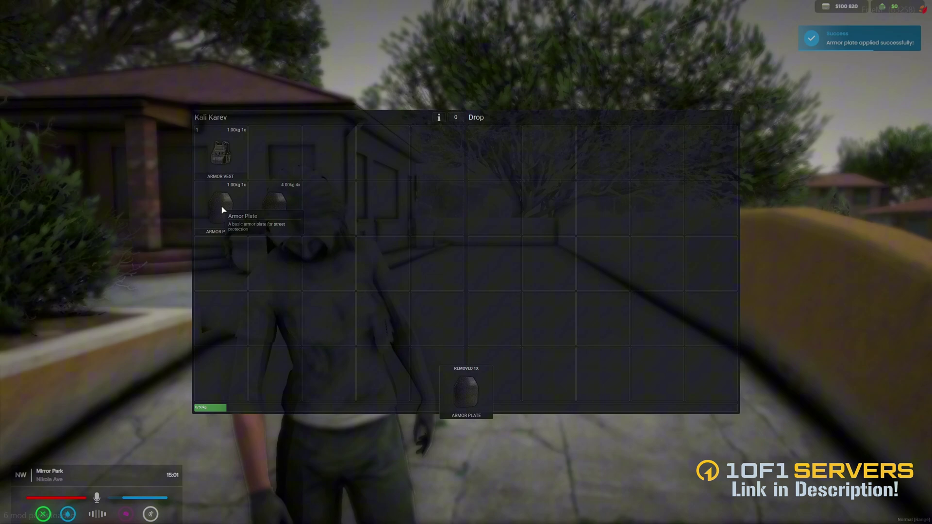
{"action": "left_click", "coordinate": [231, 215]}
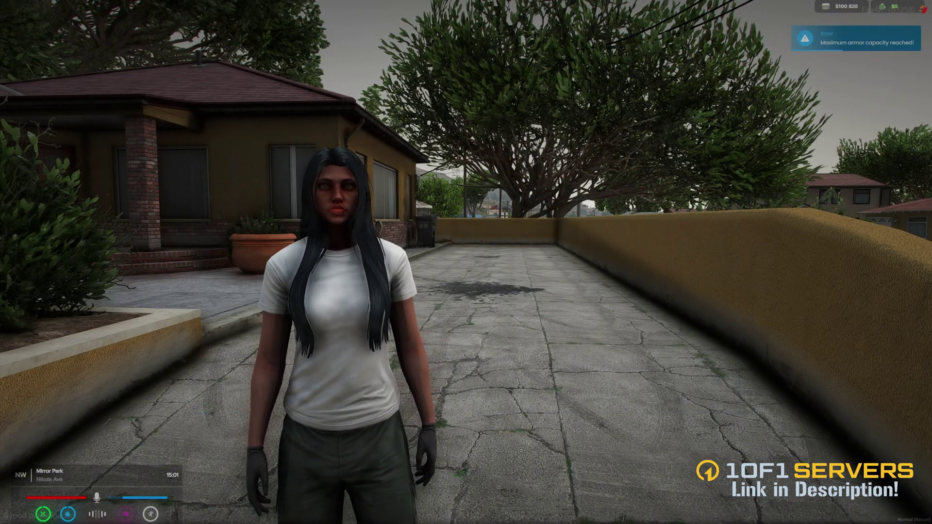
Check the character's current job with the /job chat command and use one Police Armor Plate from the inventory
{"action": "type", "text": "t/job"}
{"action": "key", "text": "Return"}
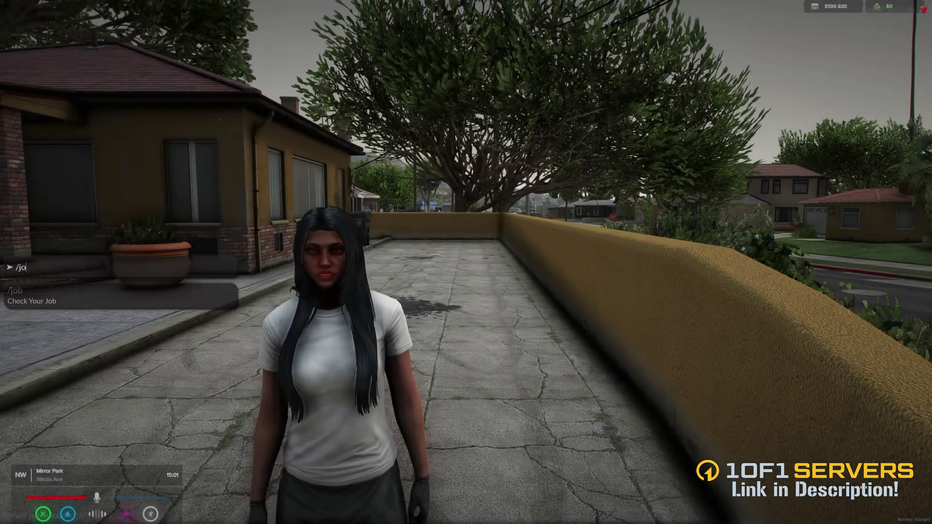
{"action": "key", "text": "F2"}
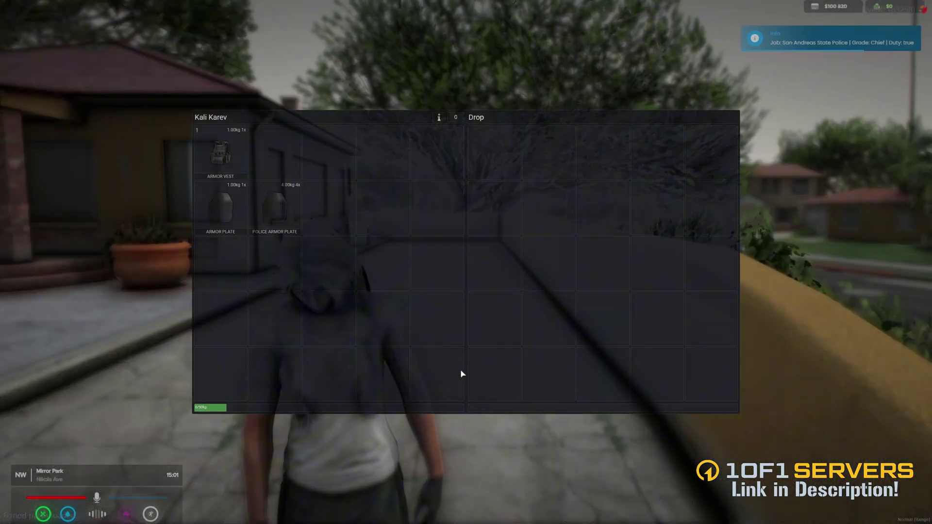
{"action": "right_click", "coordinate": [271, 208]}
{"action": "left_click", "coordinate": [291, 214]}
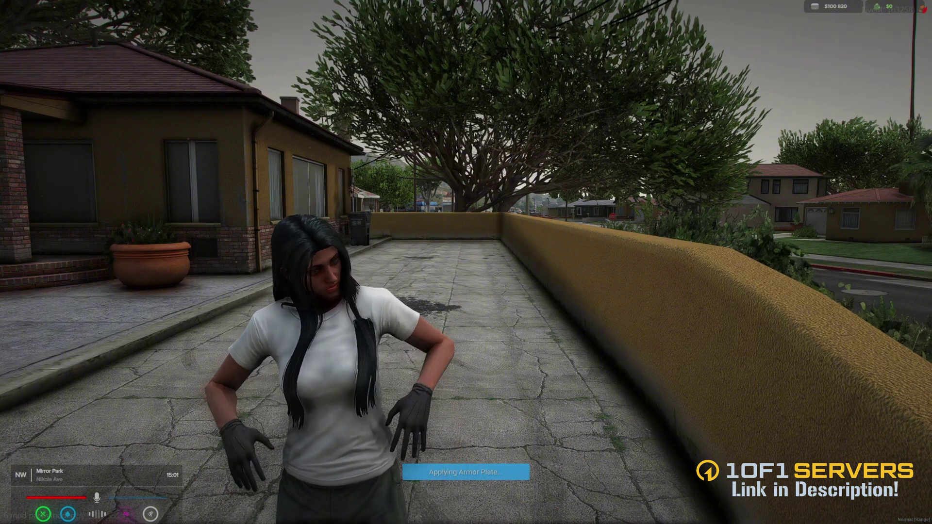
Use the Police Armor Plate from the inventory three more times, one after another
{"action": "key", "text": "F2"}
{"action": "right_click", "coordinate": [270, 208]}
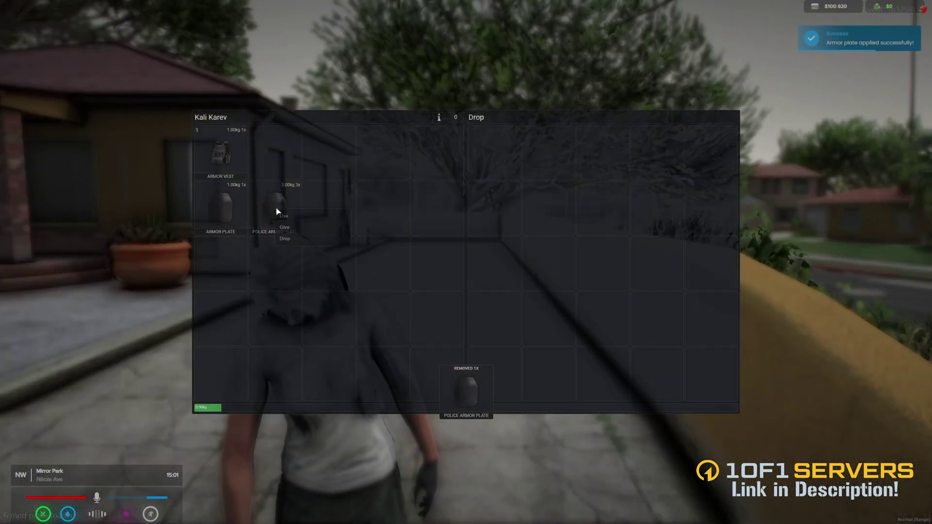
{"action": "left_click", "coordinate": [284, 216]}
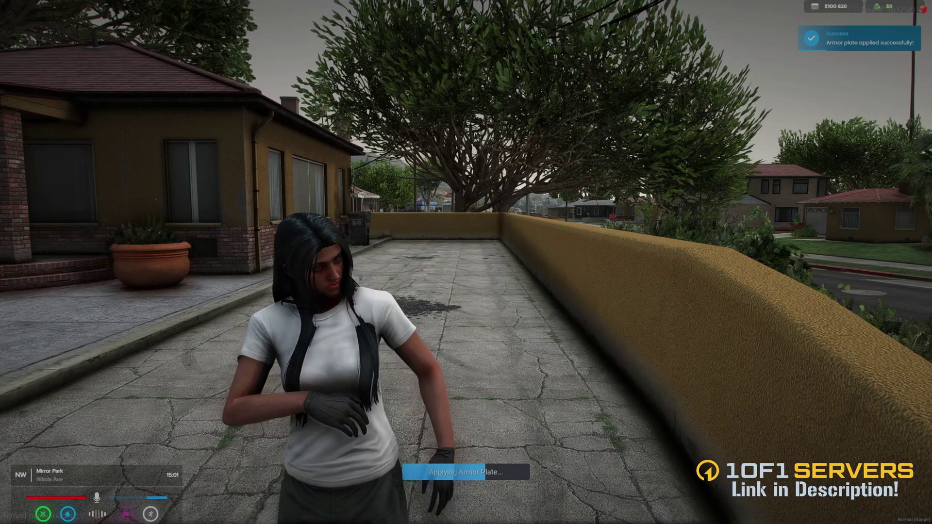
{"action": "key", "text": "F2"}
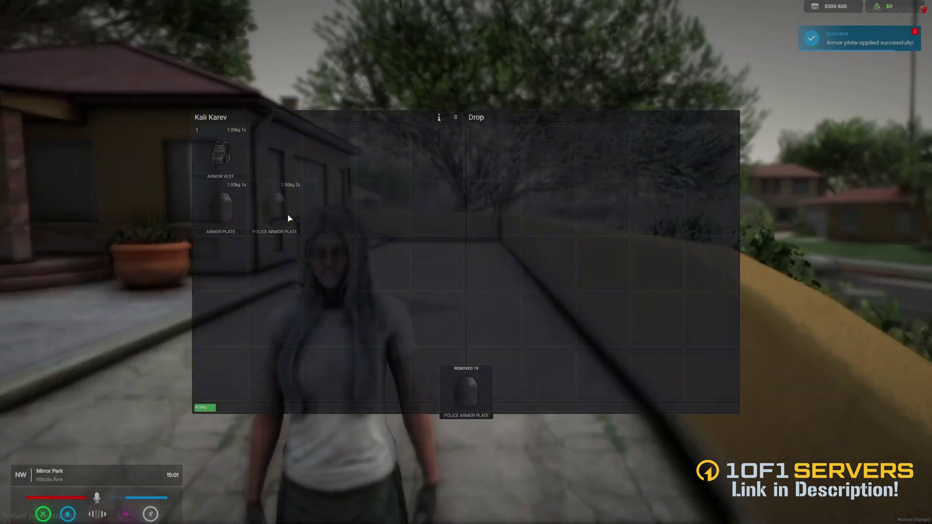
{"action": "right_click", "coordinate": [281, 213]}
{"action": "left_click", "coordinate": [296, 224]}
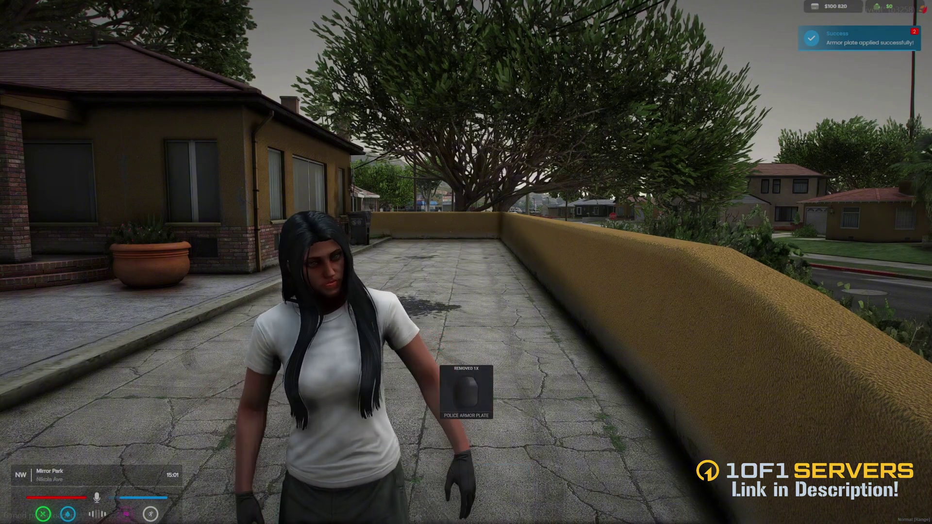
{"action": "key", "text": "F2"}
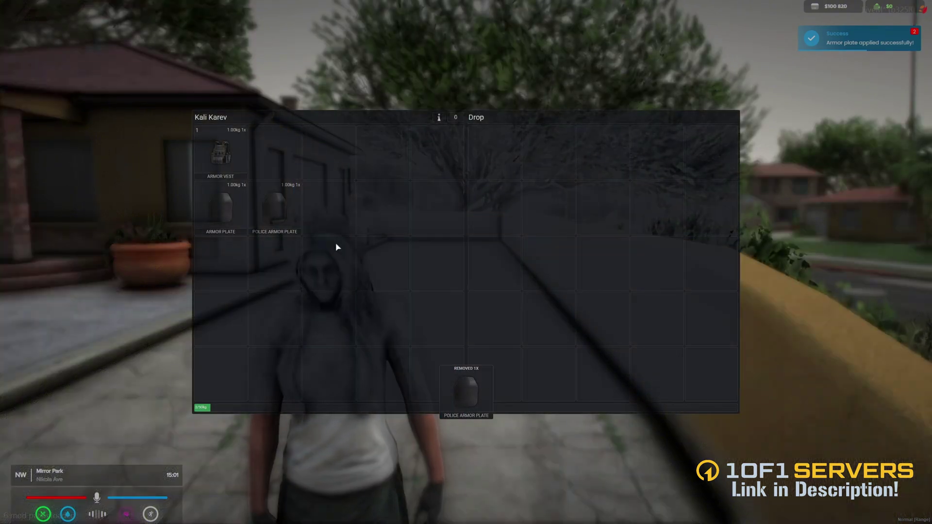
{"action": "right_click", "coordinate": [264, 202]}
{"action": "left_click", "coordinate": [279, 212]}
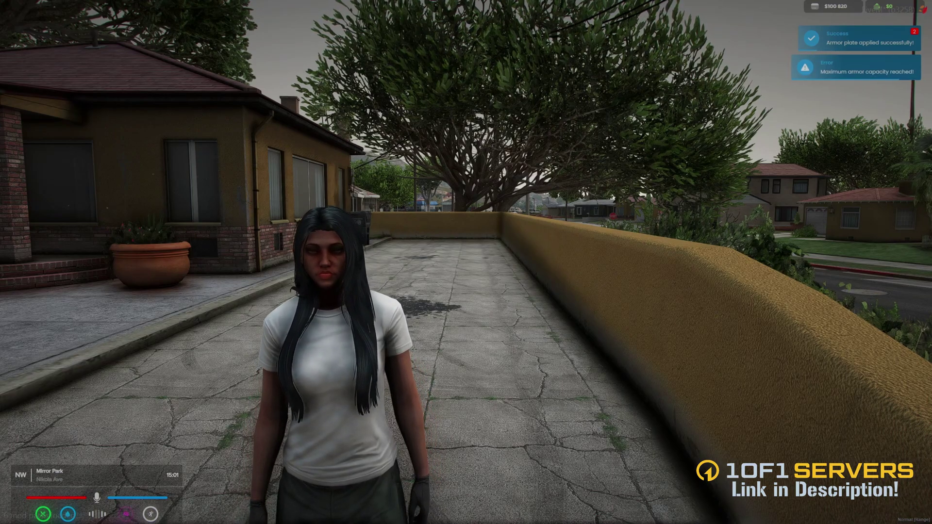